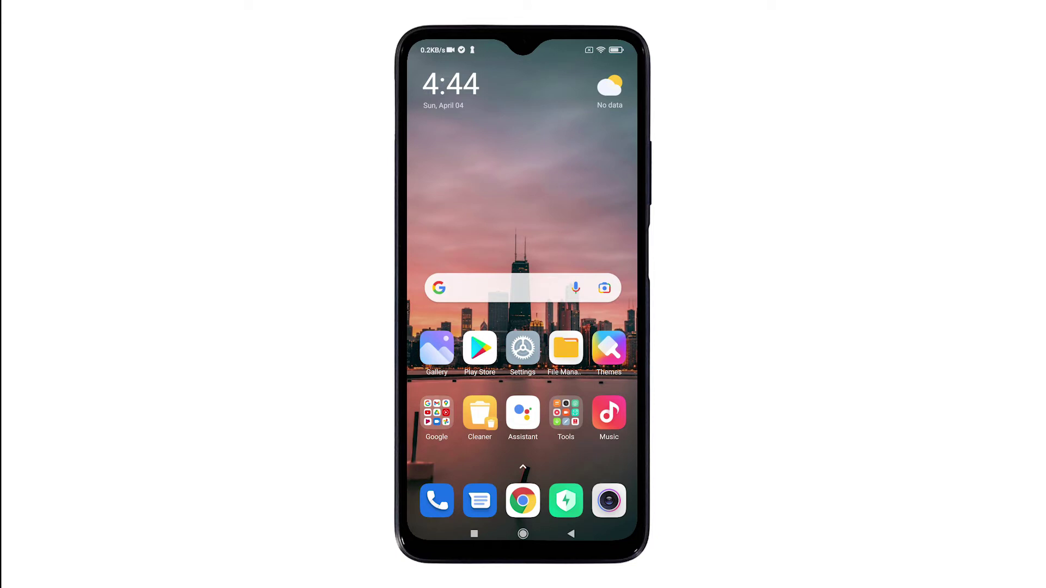
Launch Settings from the home screen and go to the Display page.
click(522, 348)
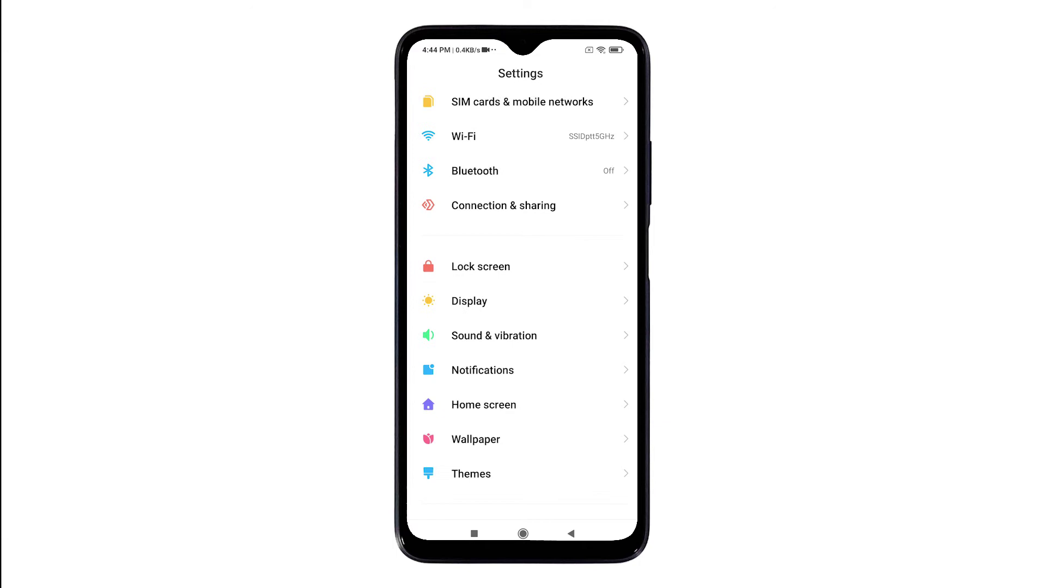
scroll(523, 295, up, 2)
scroll(523, 294, down, 1)
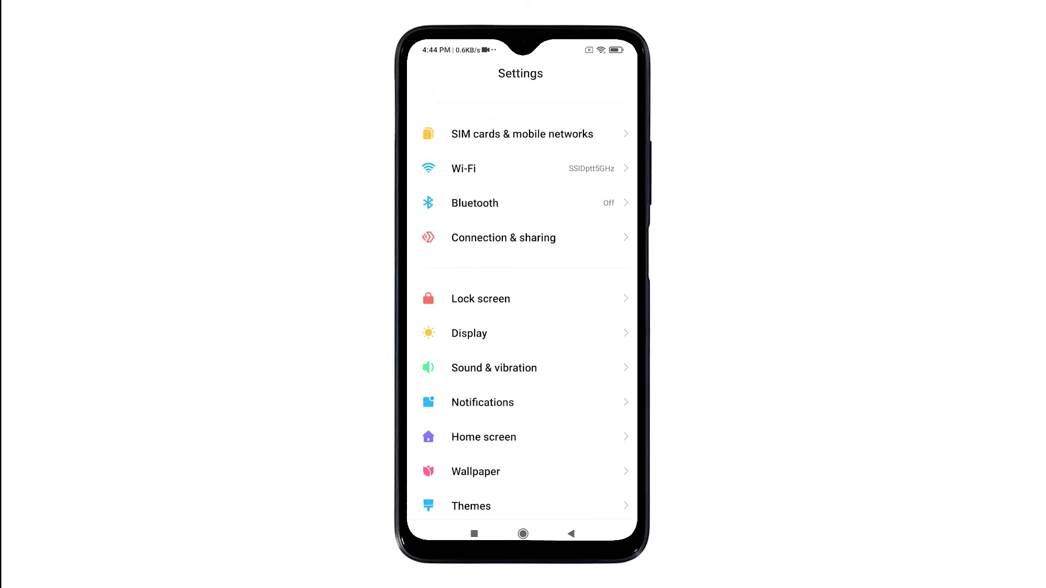
click(469, 332)
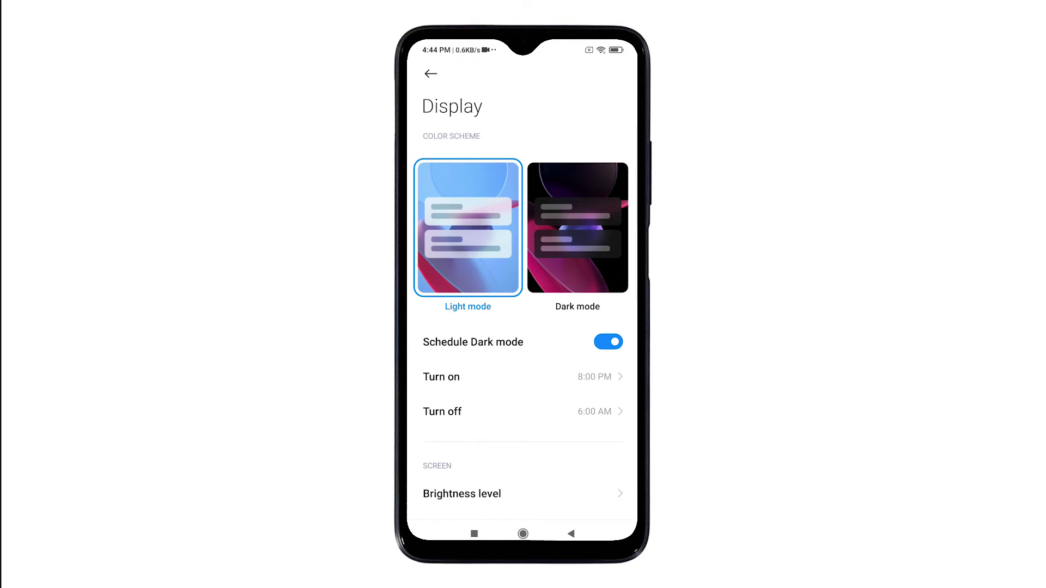
scroll(523, 327, down, 10)
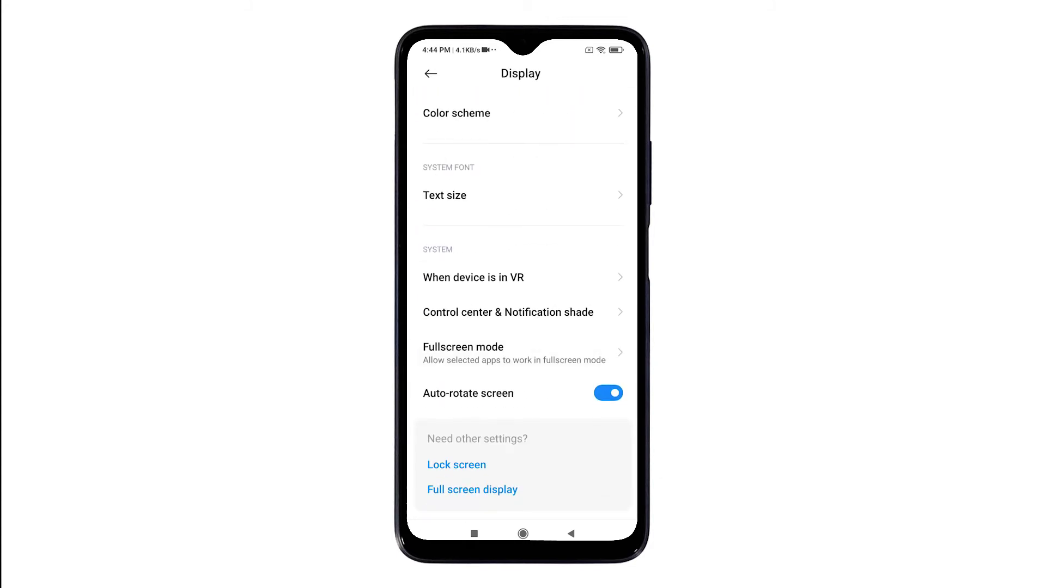
Go into Control center & Notification shade and bring up the Battery indicator styles.
click(507, 312)
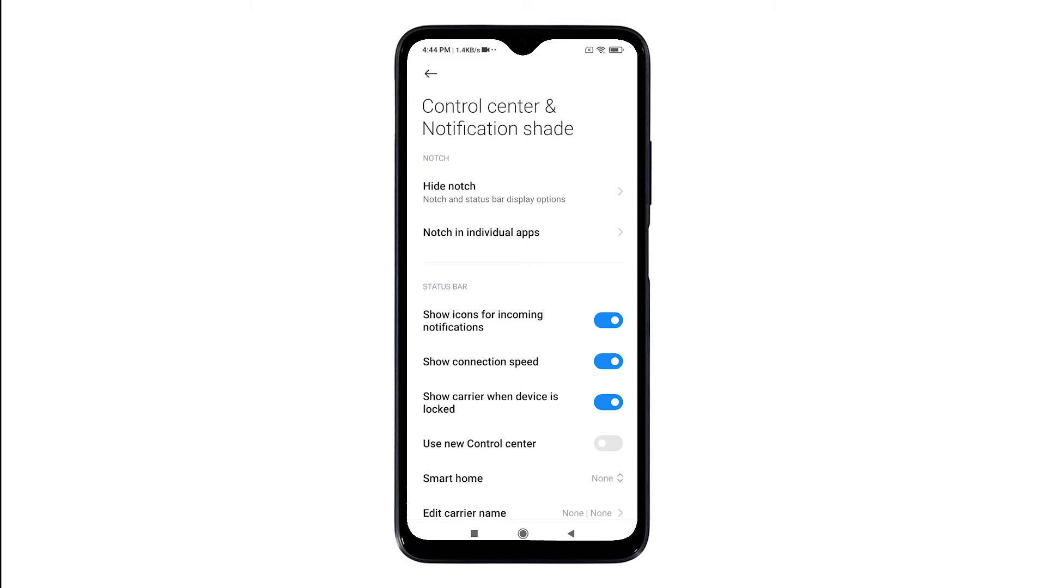
scroll(523, 327, down, 2)
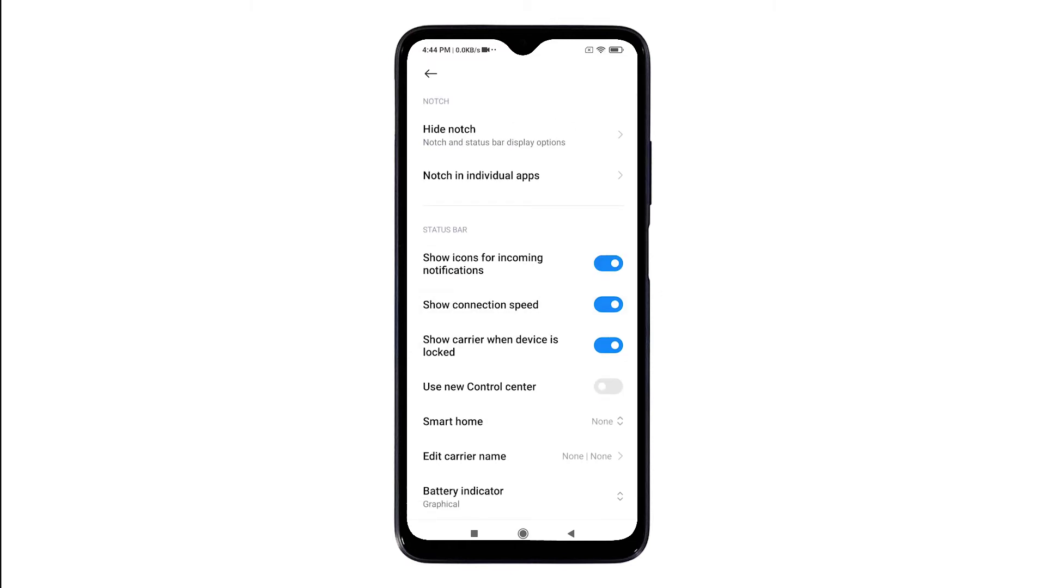
click(522, 496)
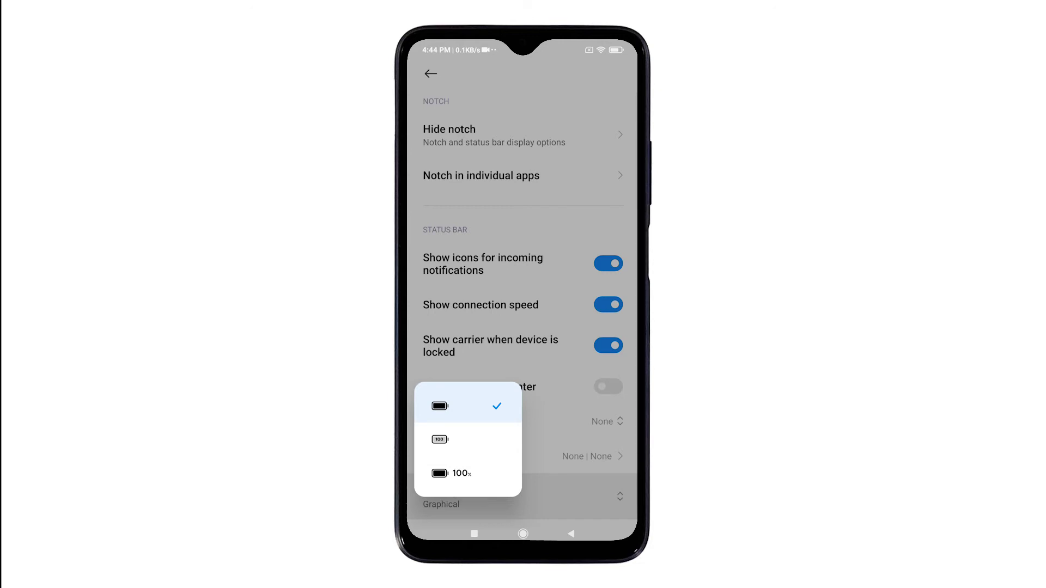
Set the battery indicator to the 100% next-to-icon style, then back out to the main list.
click(457, 438)
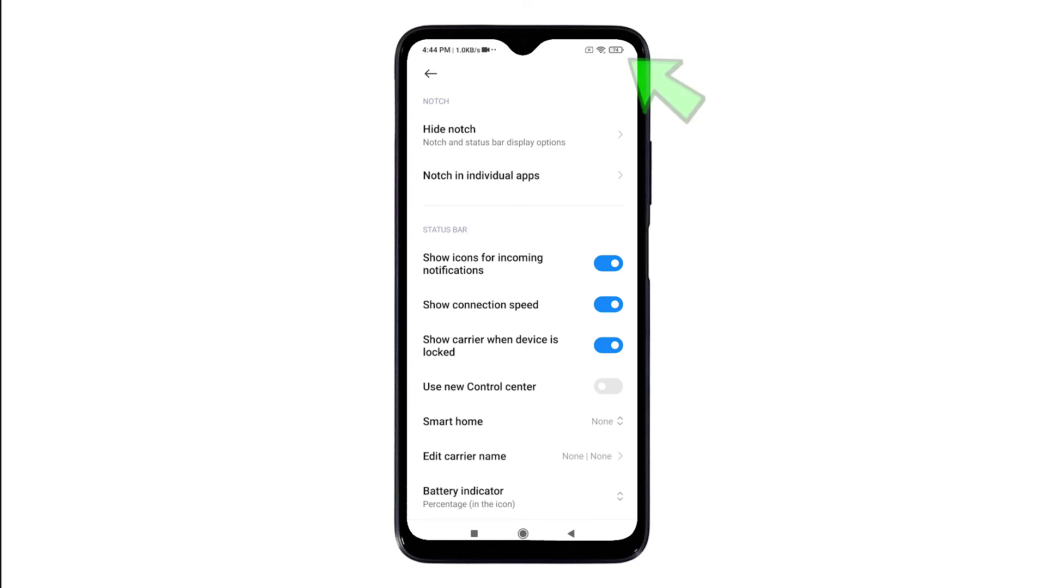
click(523, 496)
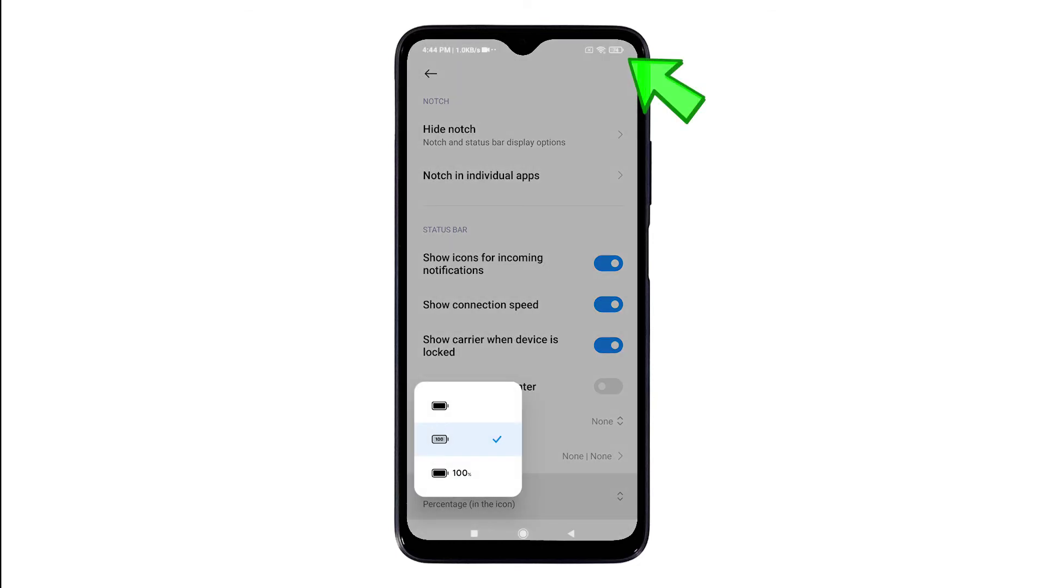
click(457, 473)
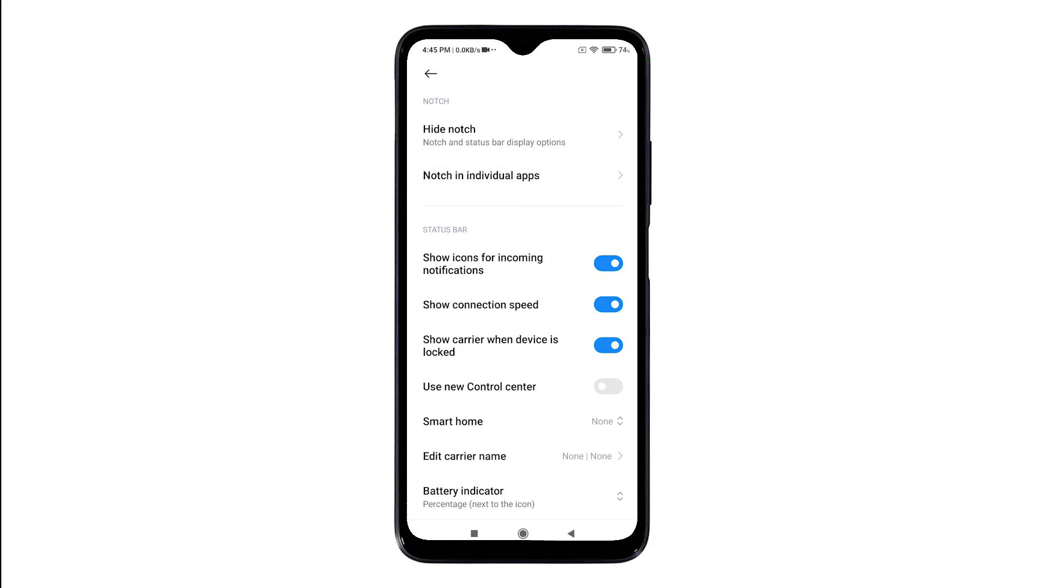
click(431, 73)
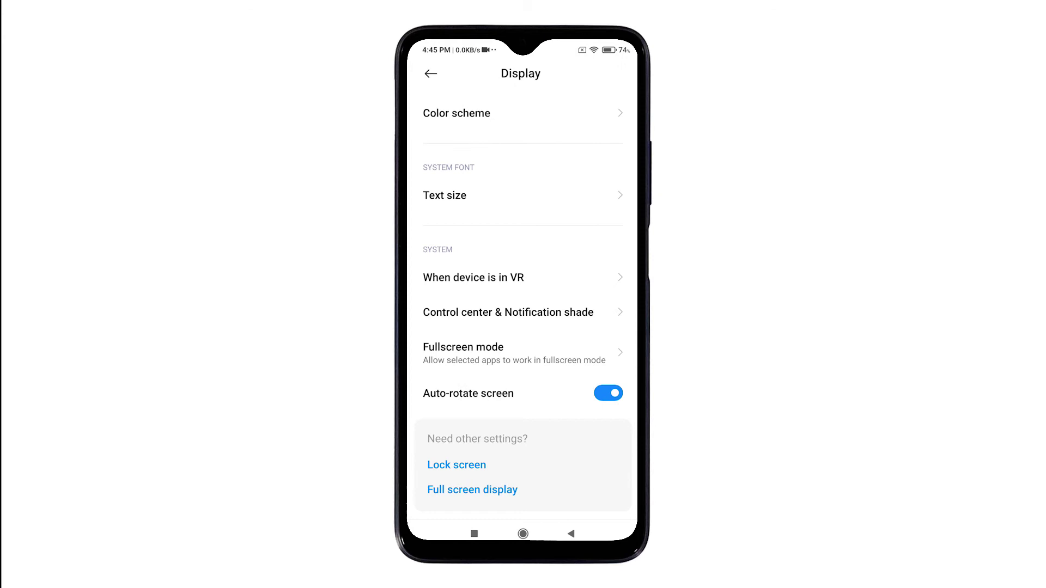
click(431, 74)
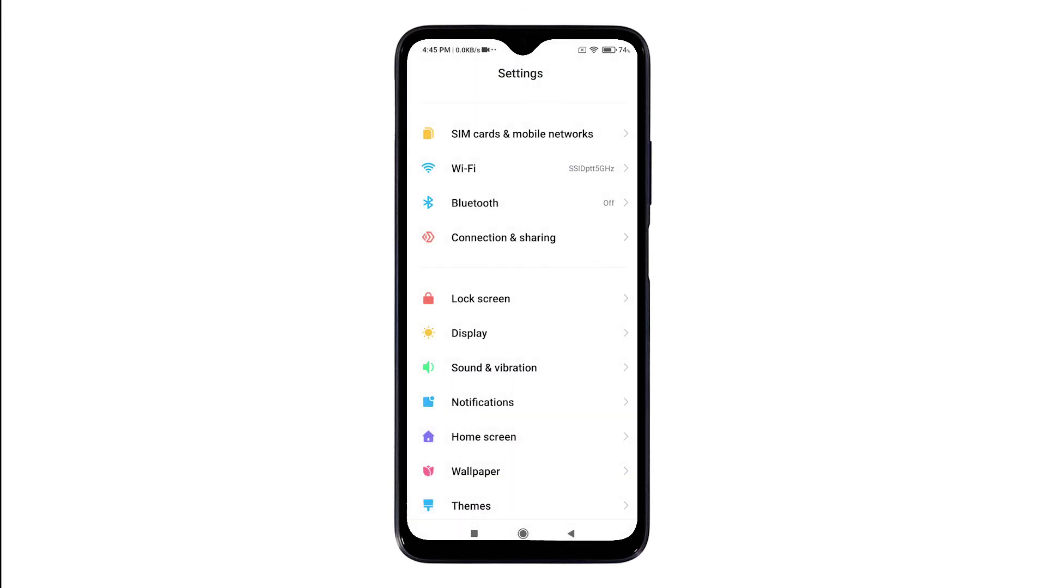
Open Battery & performance showing 74%, view the Battery usage stats graph, then go back.
click(523, 534)
scroll(523, 368, down, 5)
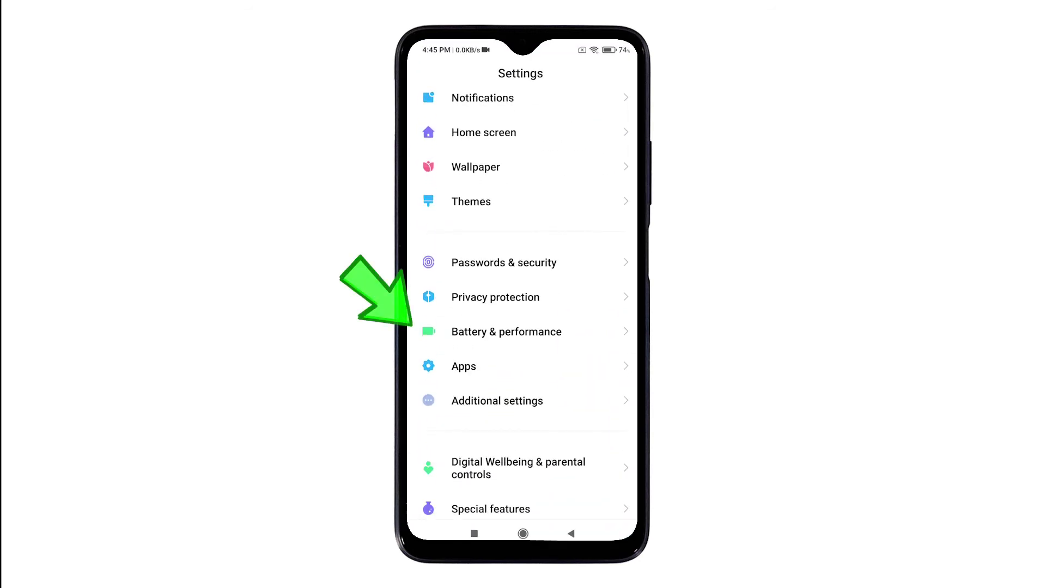
click(506, 332)
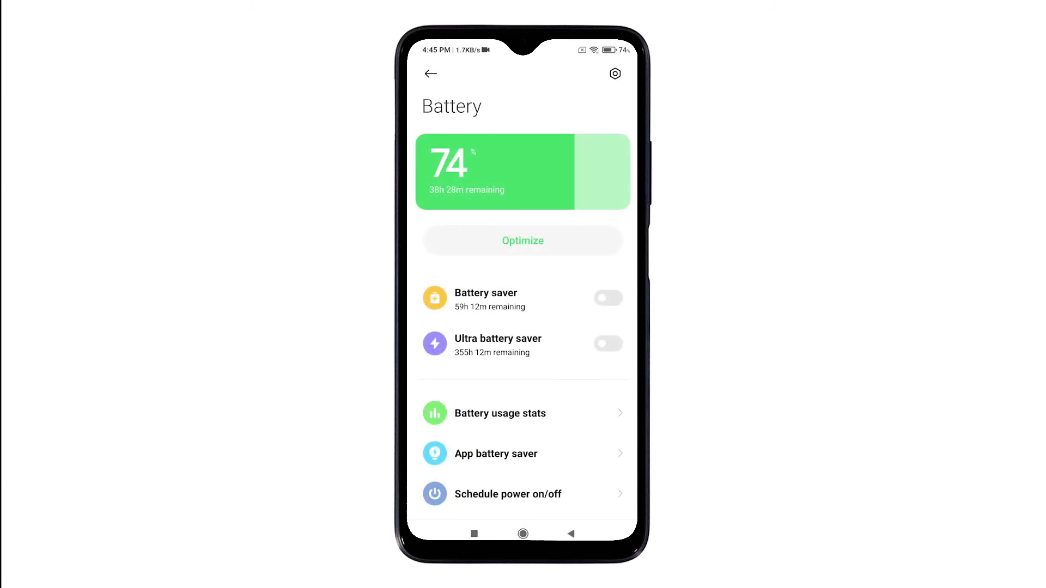
scroll(523, 327, down, 1)
click(501, 378)
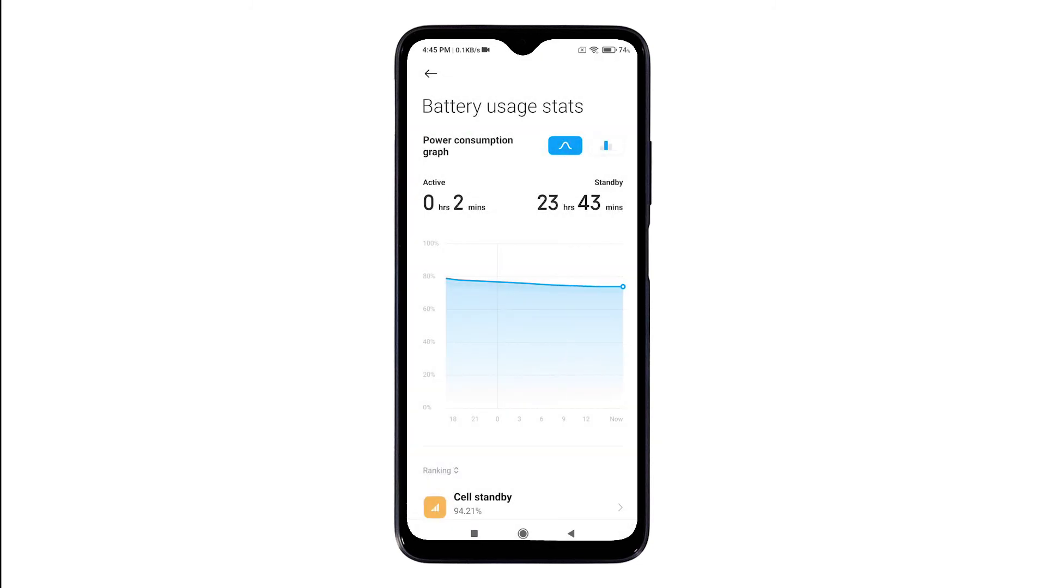
key(Escape)
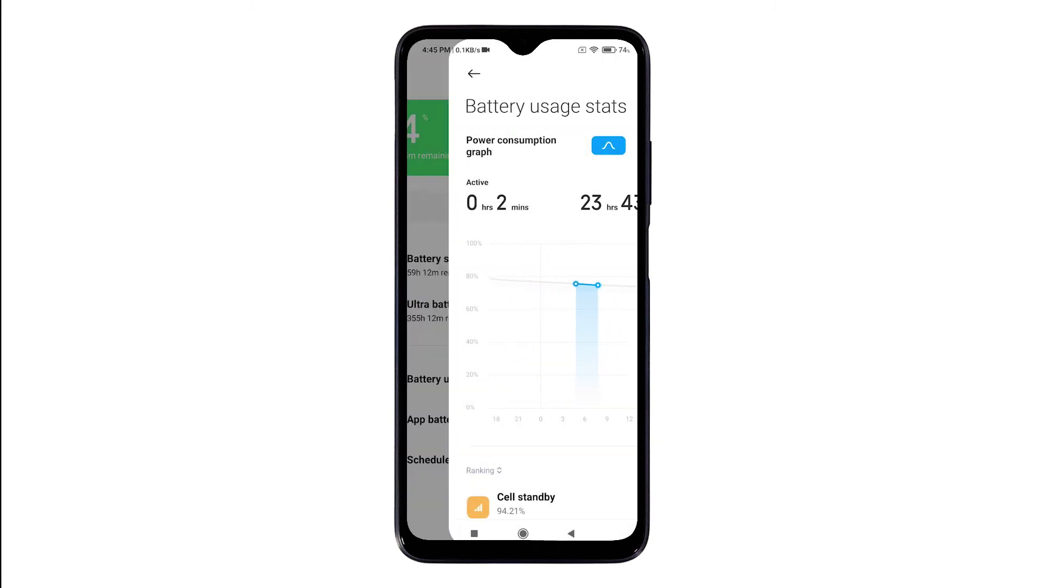